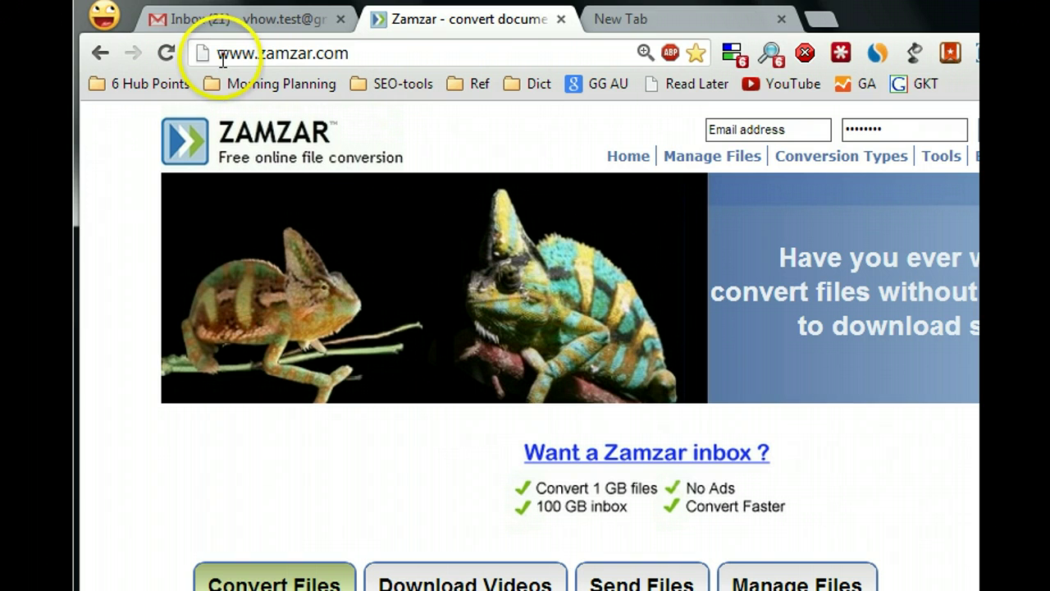
Upload Focus - Leo Babauta.pdf from C:\temp into Zamzar's Files to convert list.
drag(218, 53, 351, 51)
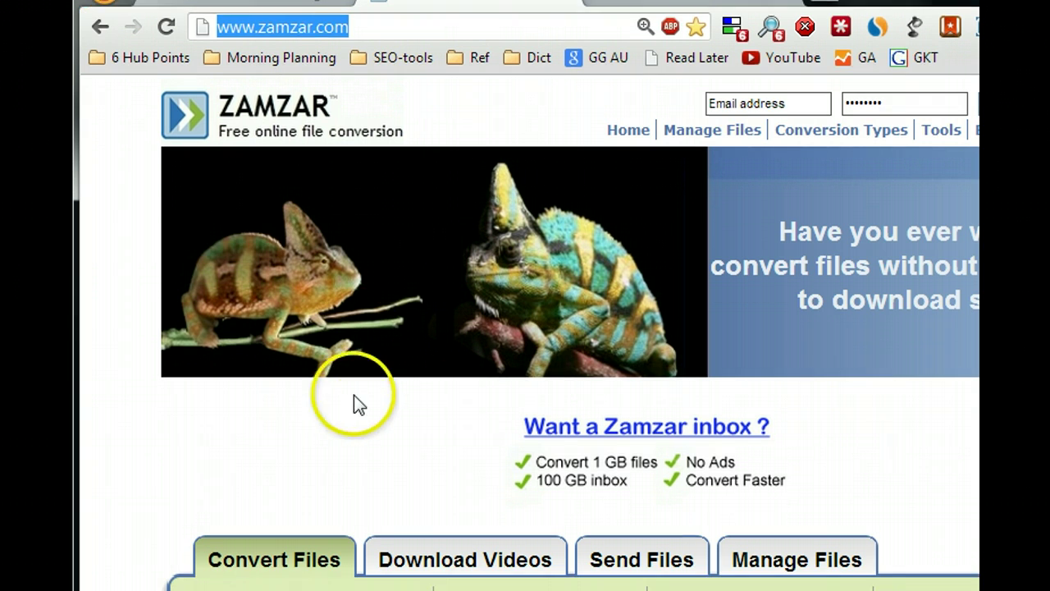
click(356, 454)
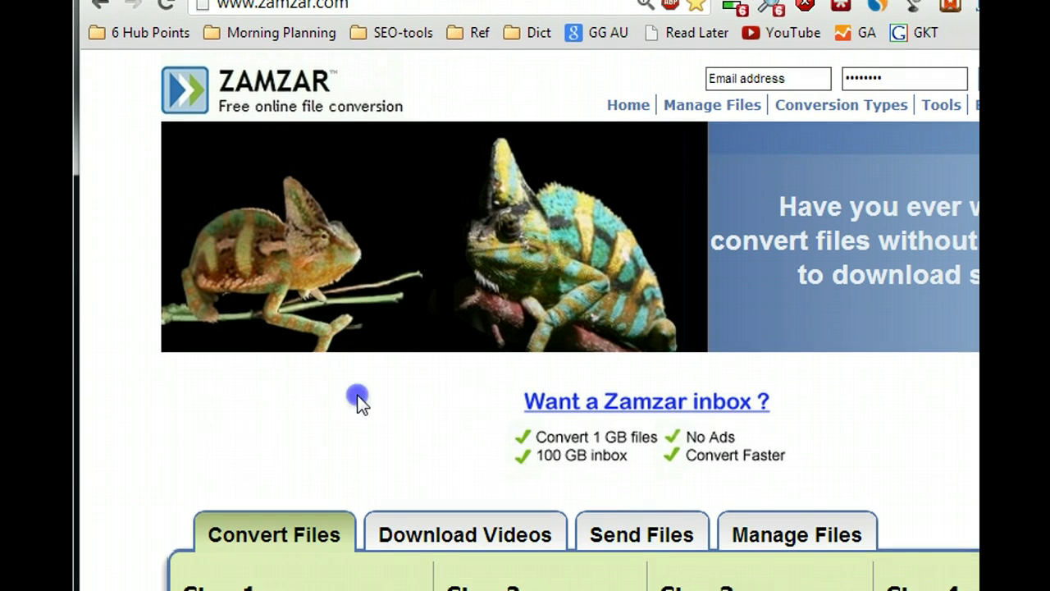
scroll(356, 453, down, 4)
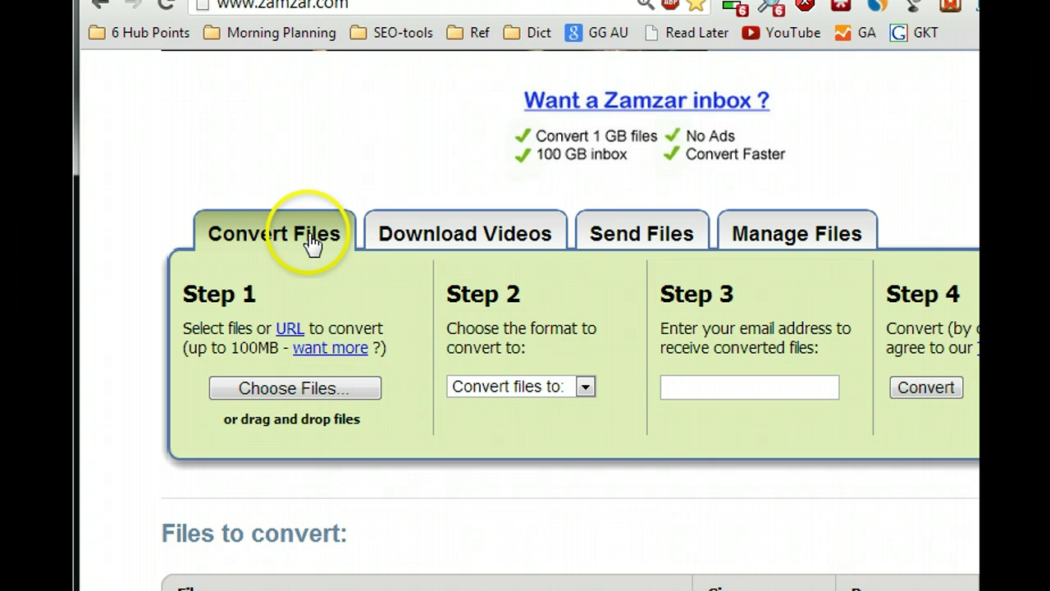
click(221, 388)
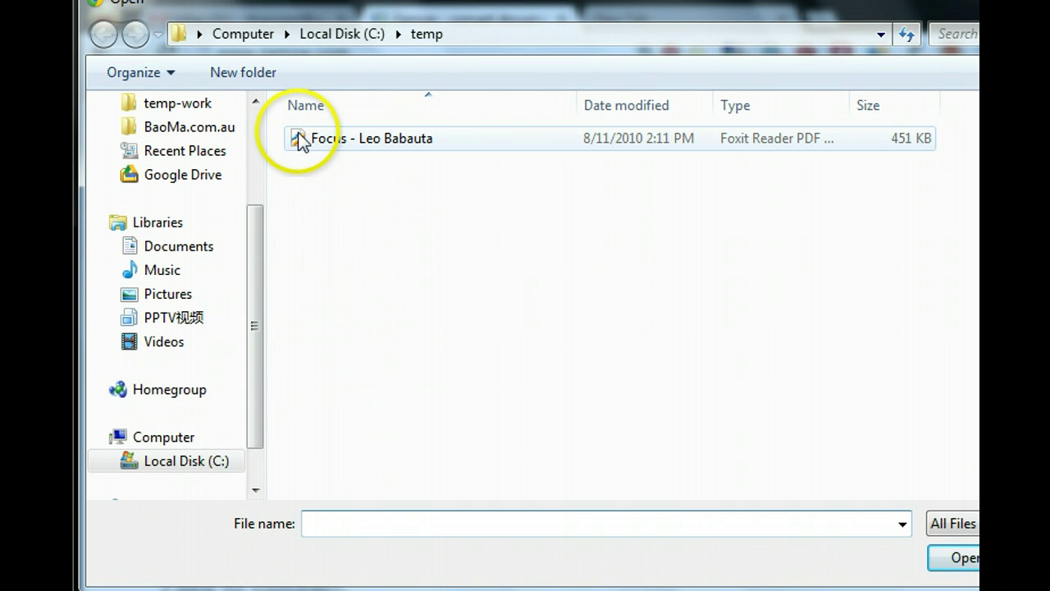
click(301, 140)
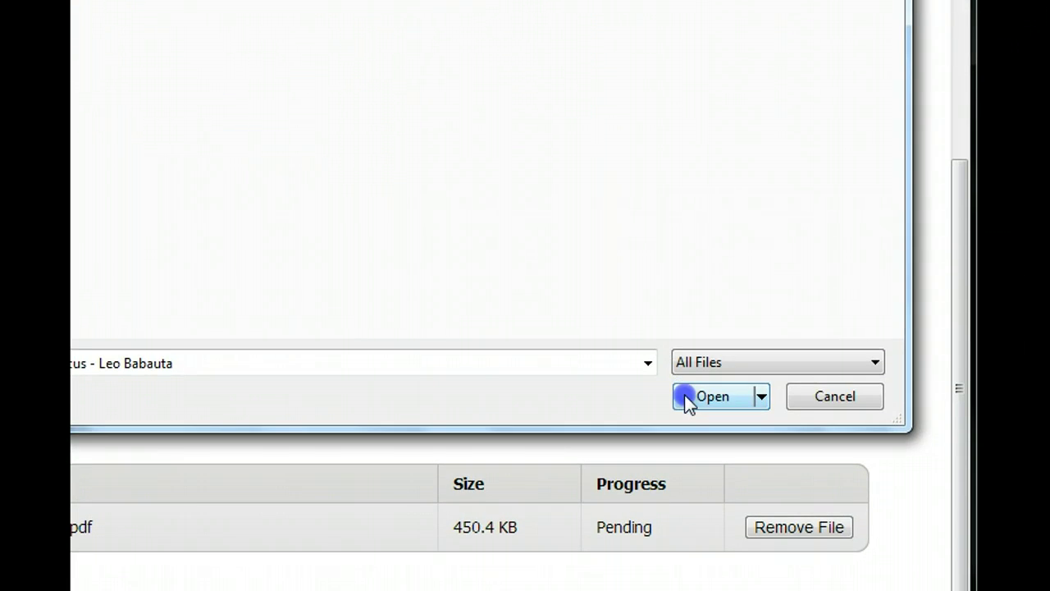
click(688, 482)
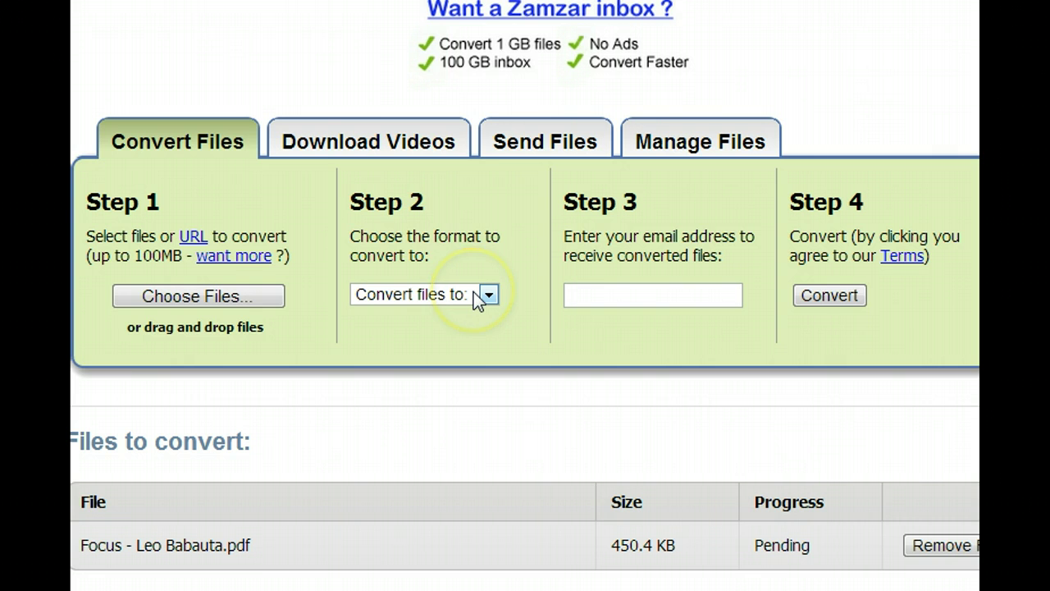
Choose doc as the output format for the conversion.
click(476, 293)
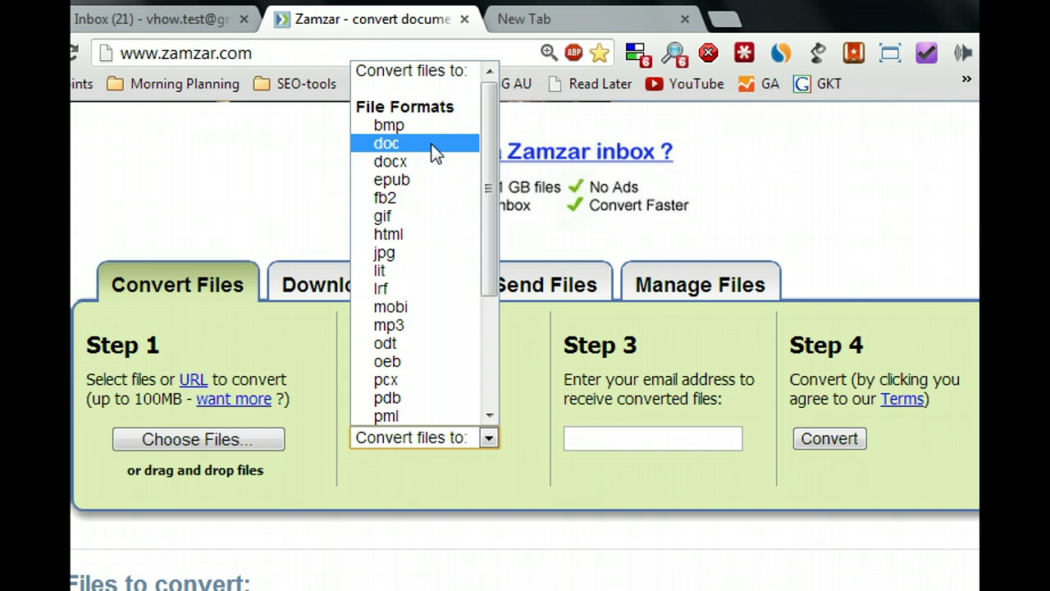
scroll(441, 210, down, 3)
scroll(443, 230, up, 2)
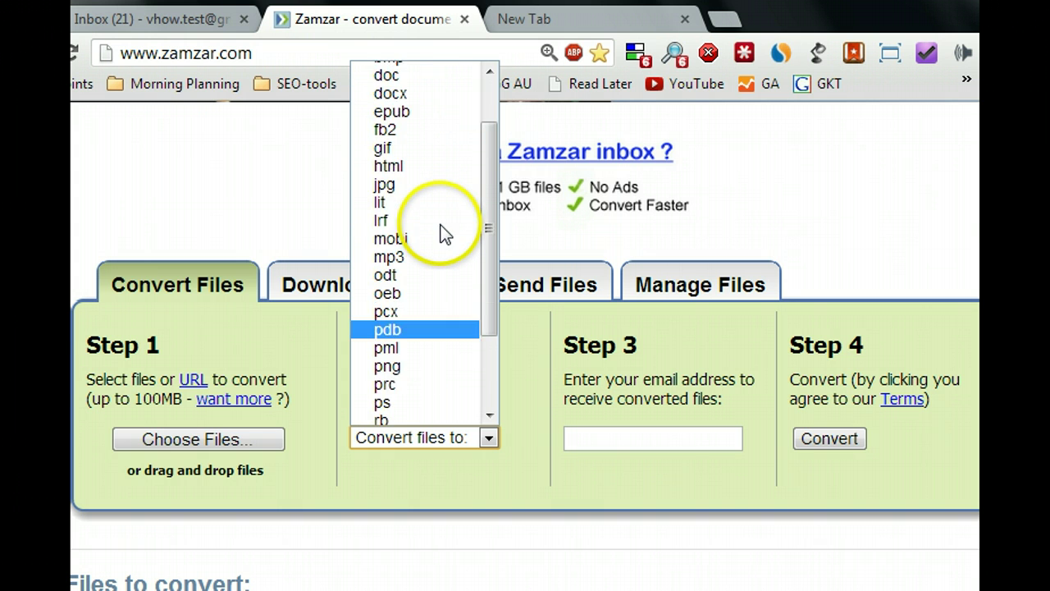
scroll(441, 232, up, 2)
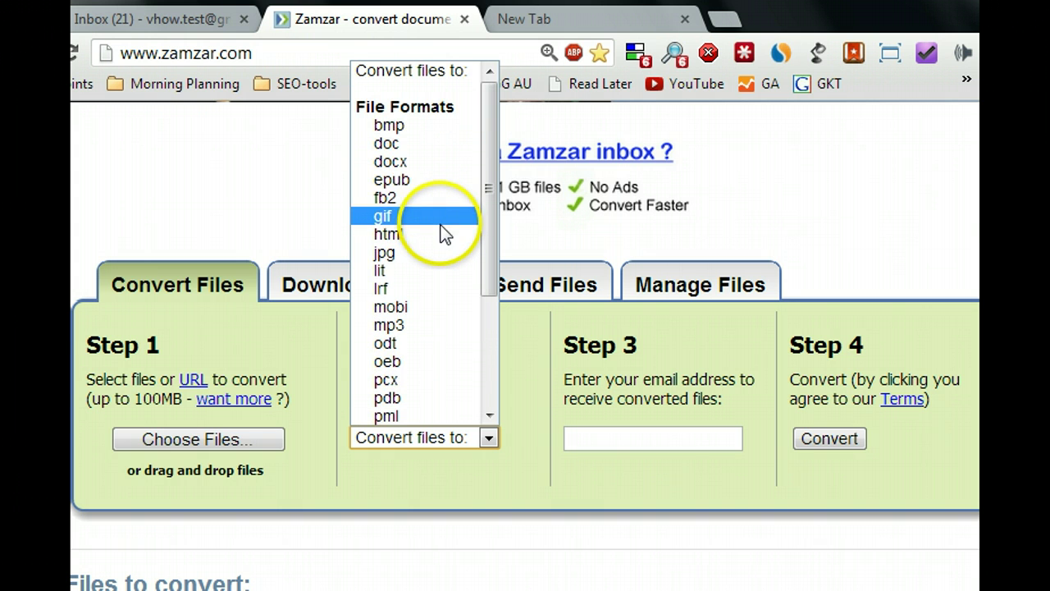
click(419, 141)
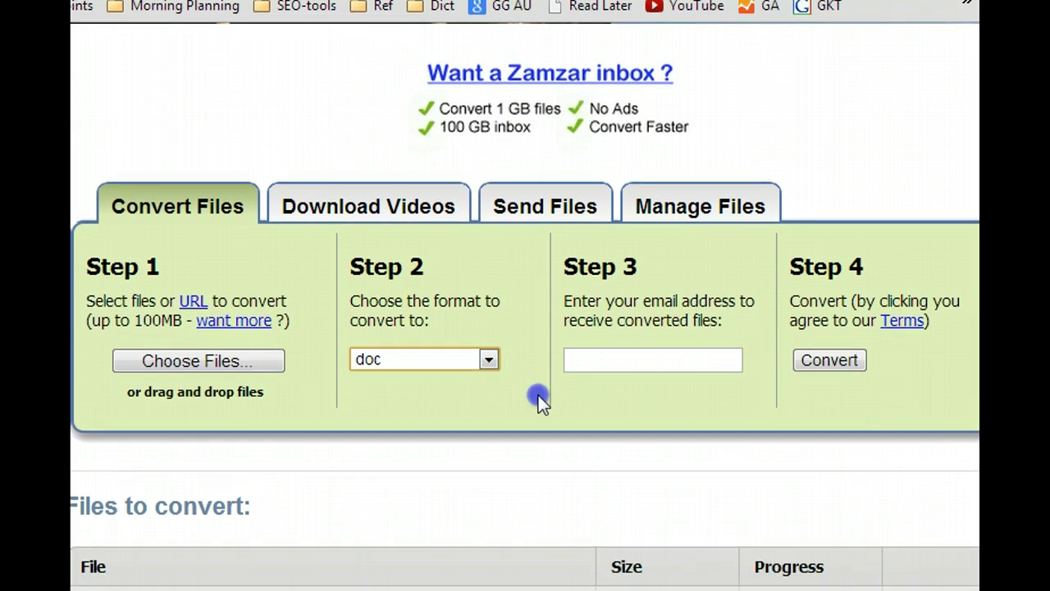
Enter the e-mail address that should receive the converted file.
click(638, 358)
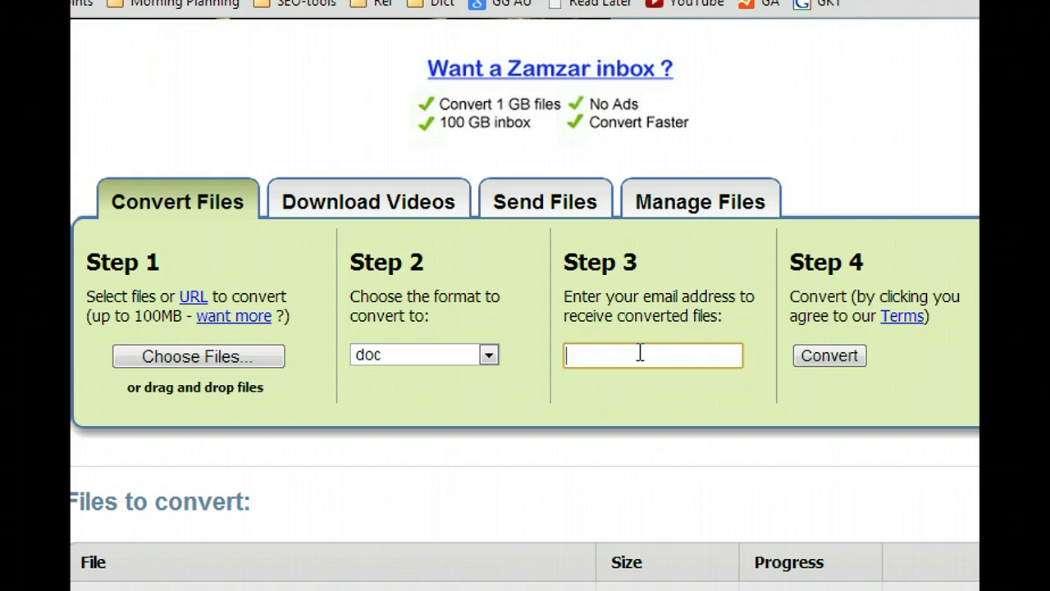
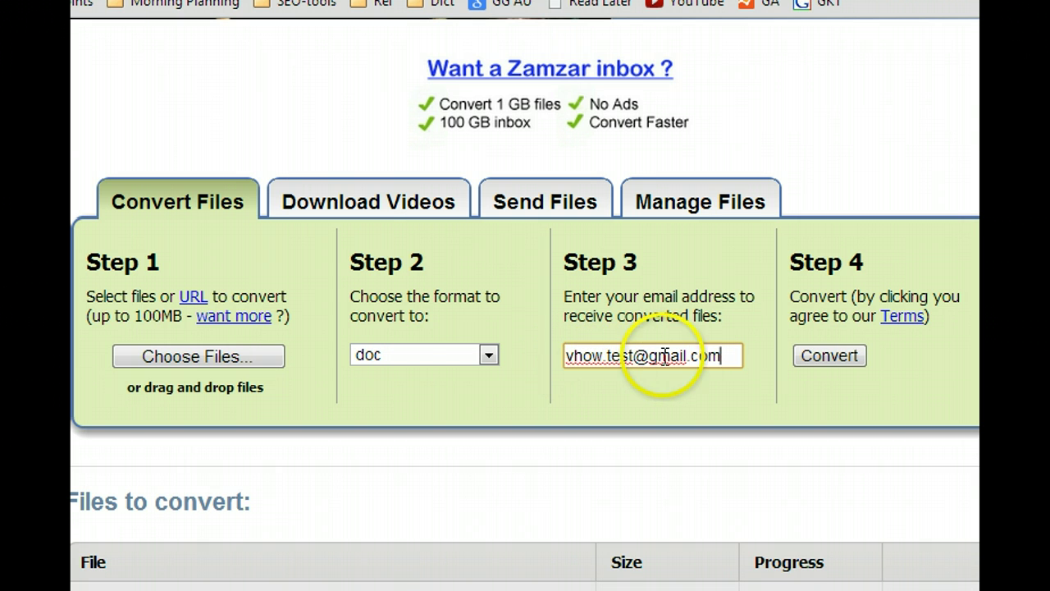
drag(685, 355, 457, 356)
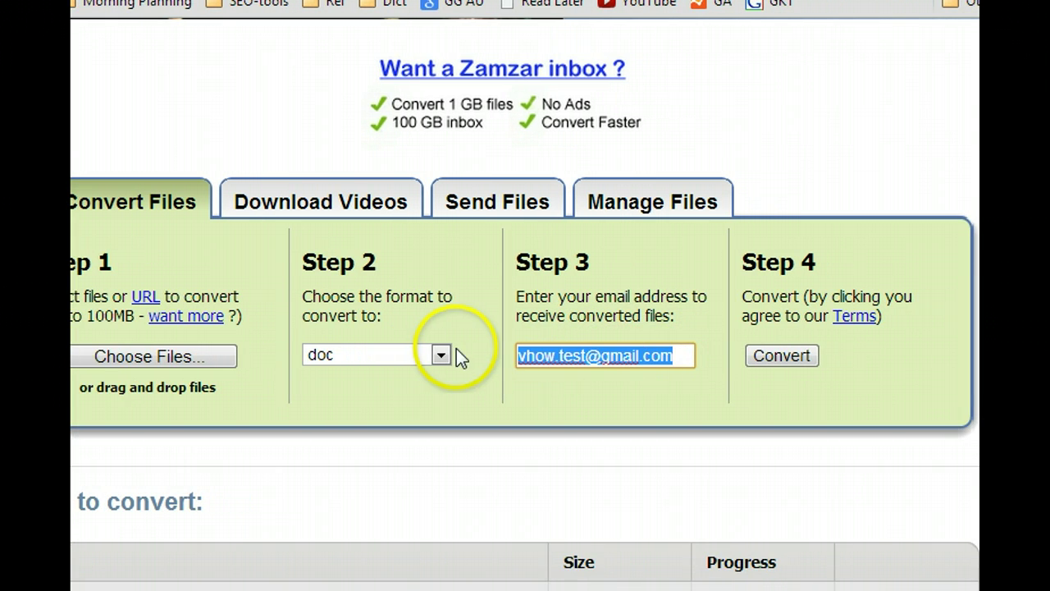
click(756, 373)
Start the conversion and check the File upload complete page's 24-hour storage note.
click(707, 359)
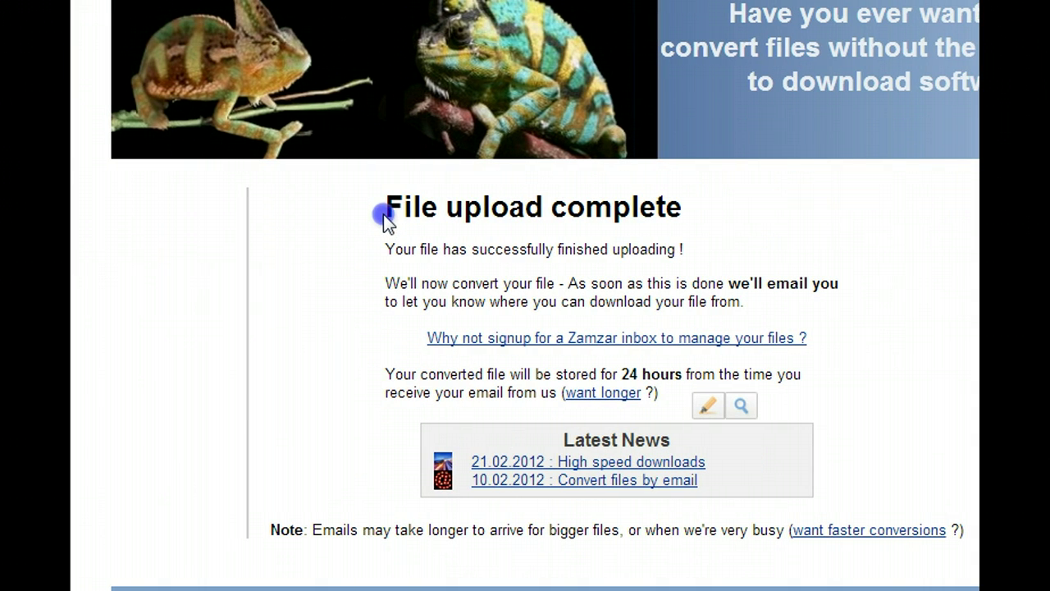
drag(389, 209, 679, 200)
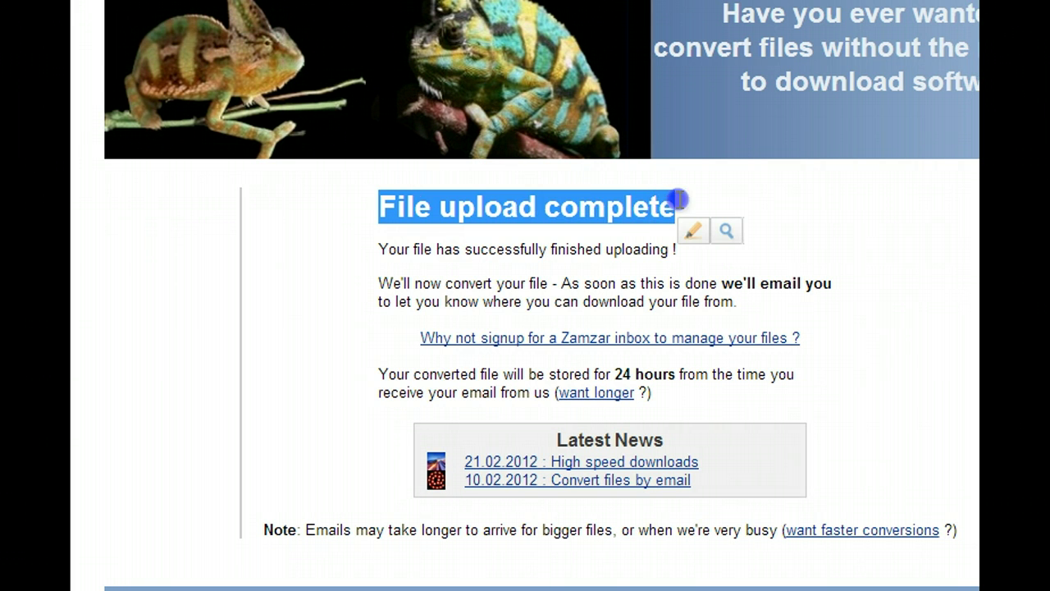
mouse_move(414, 371)
mouse_down()
mouse_move(675, 370)
mouse_move(677, 392)
mouse_up()
click(677, 392)
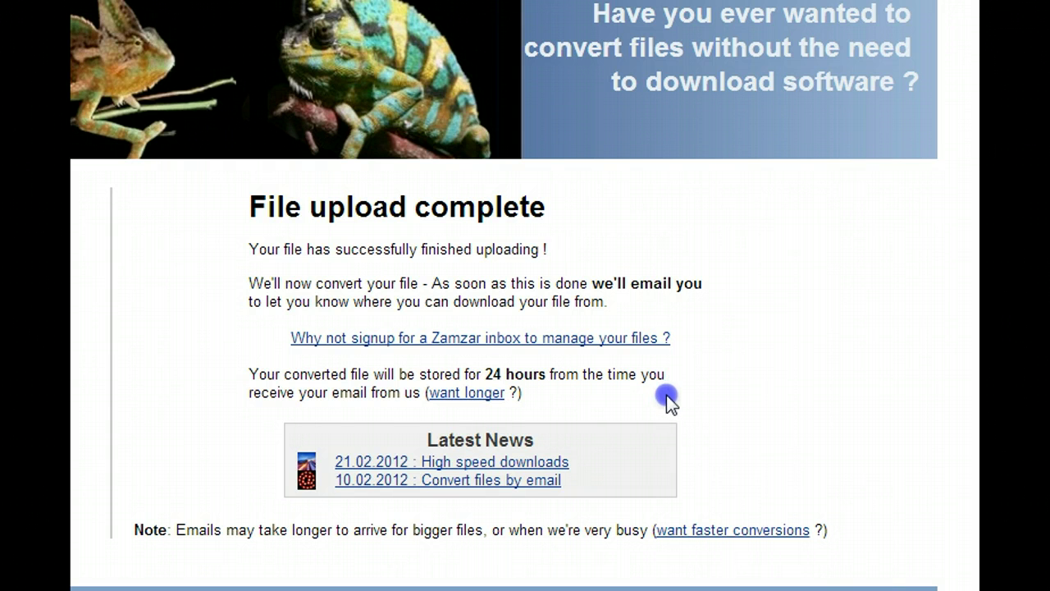
scroll(297, 296, left, 5)
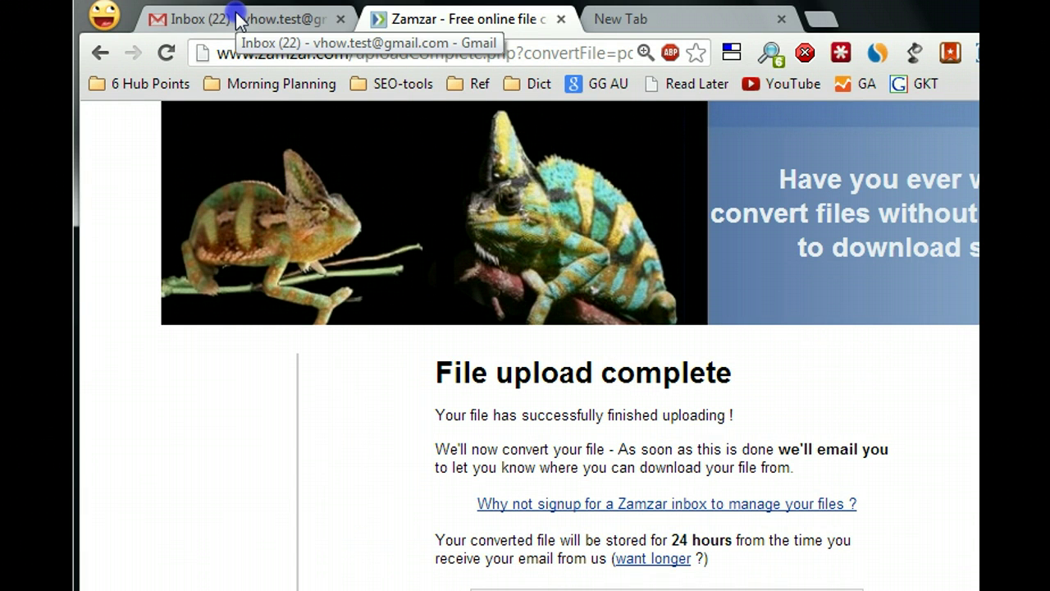
Open Zamzar's conversion e-mail in Gmail and follow its zamzar.com/getFiles download link.
click(237, 20)
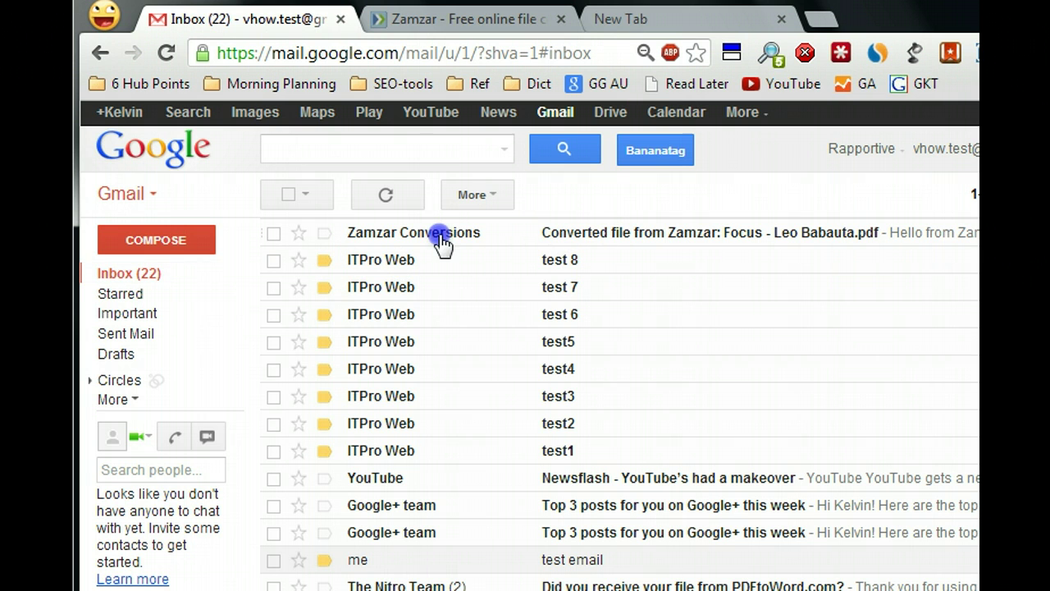
click(663, 240)
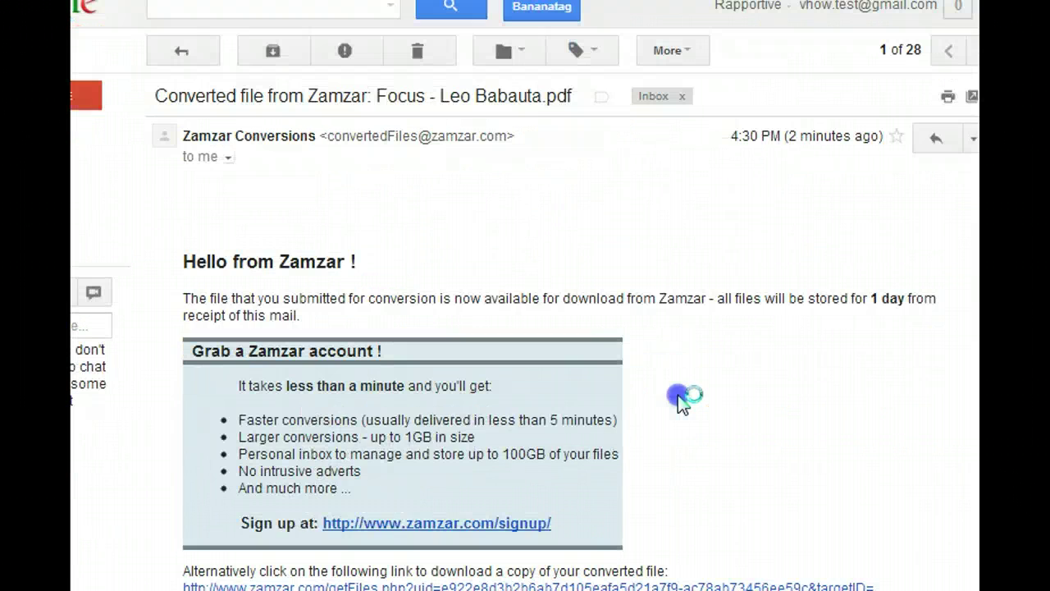
scroll(678, 395, down, 5)
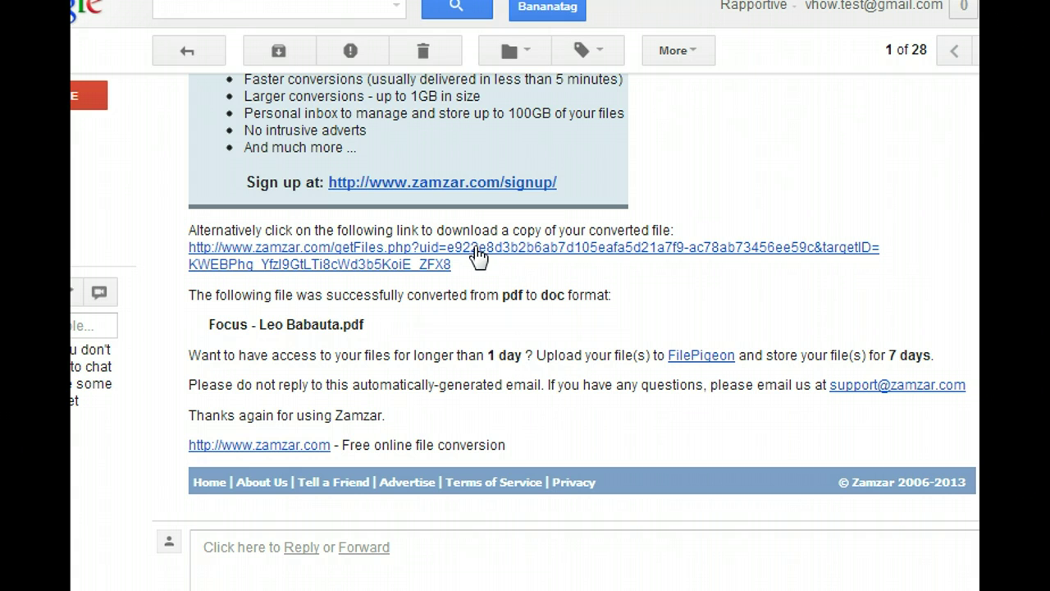
click(478, 256)
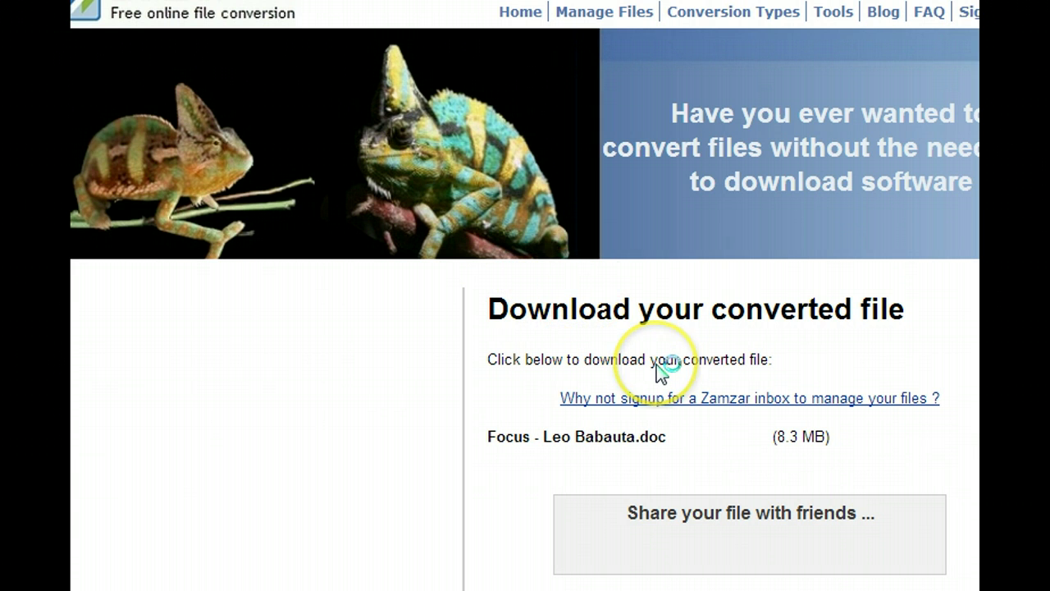
Download Focus - Leo Babauta.doc and save it into the C:\temp folder.
click(966, 441)
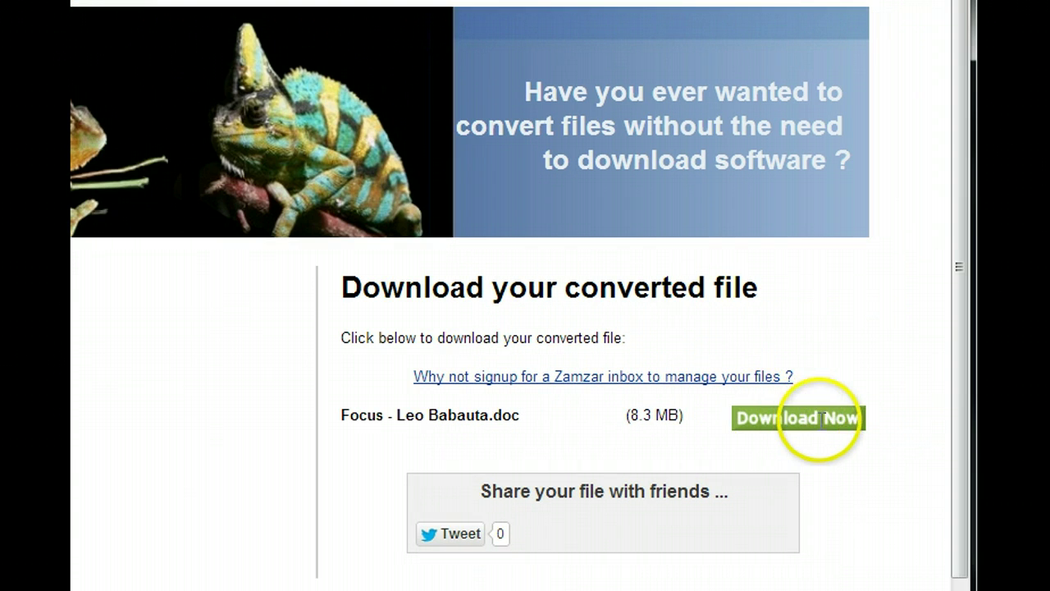
scroll(818, 420, down, 1)
click(789, 382)
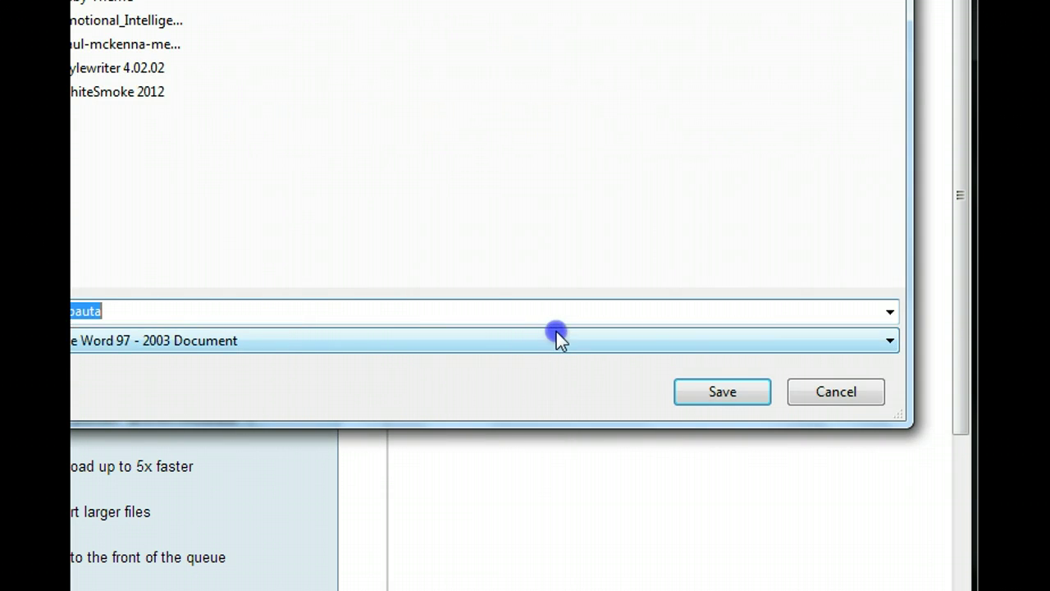
scroll(262, 209, down, 3)
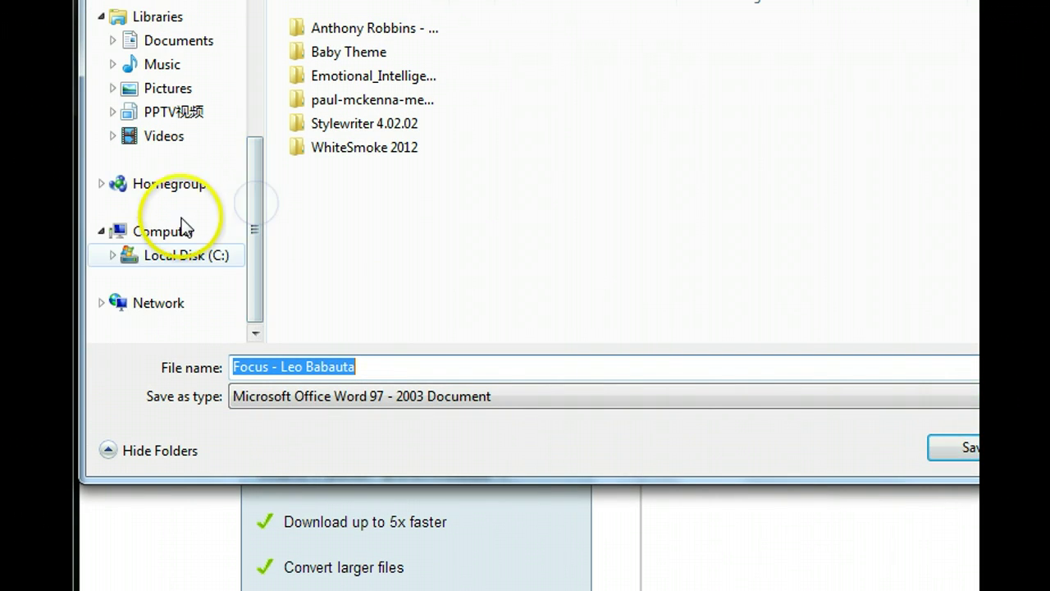
click(178, 256)
click(433, 158)
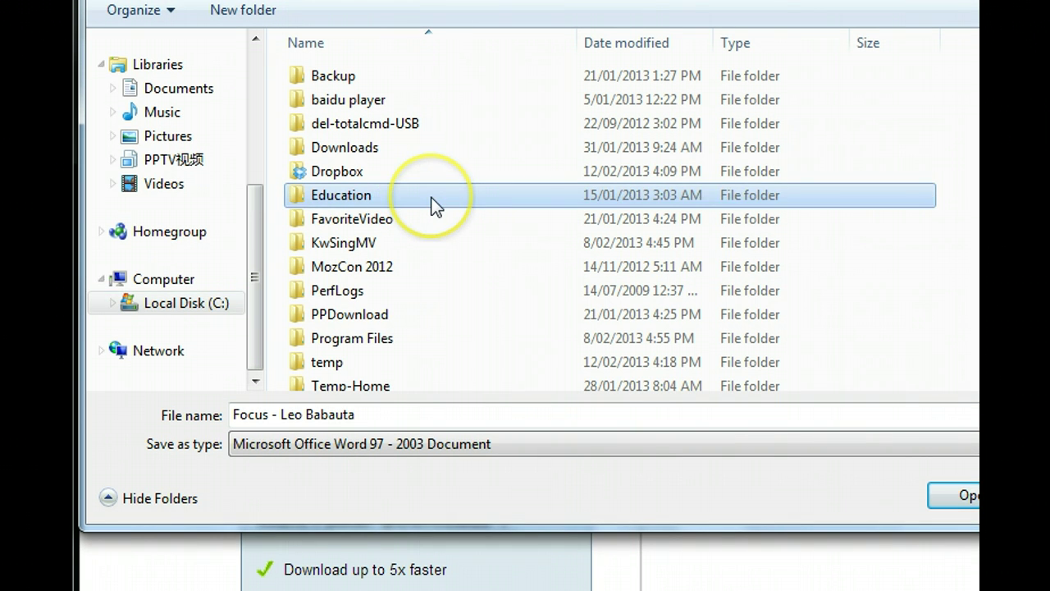
key(t)
double_click(456, 363)
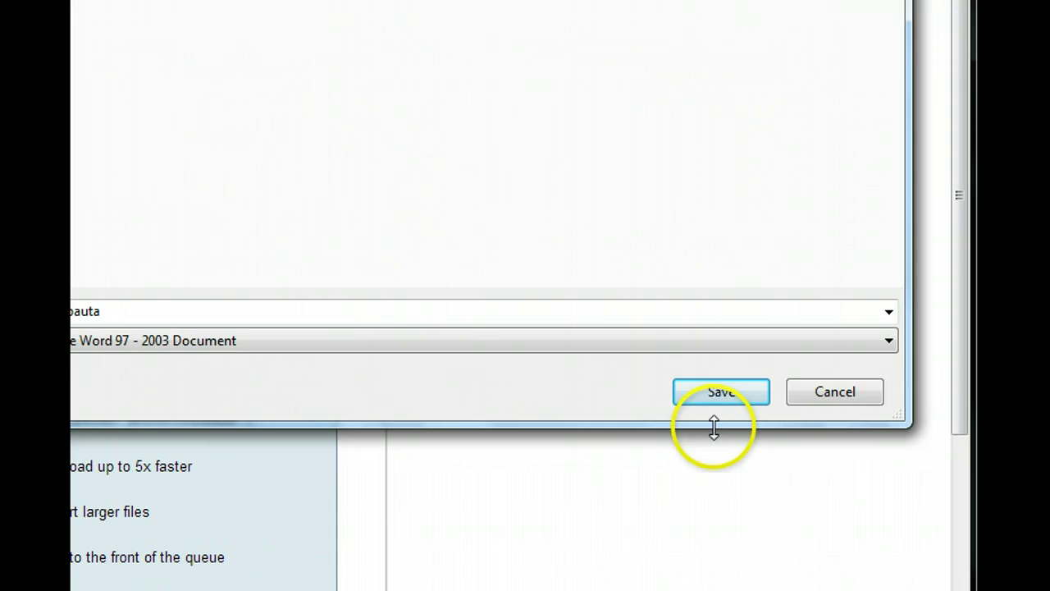
click(722, 400)
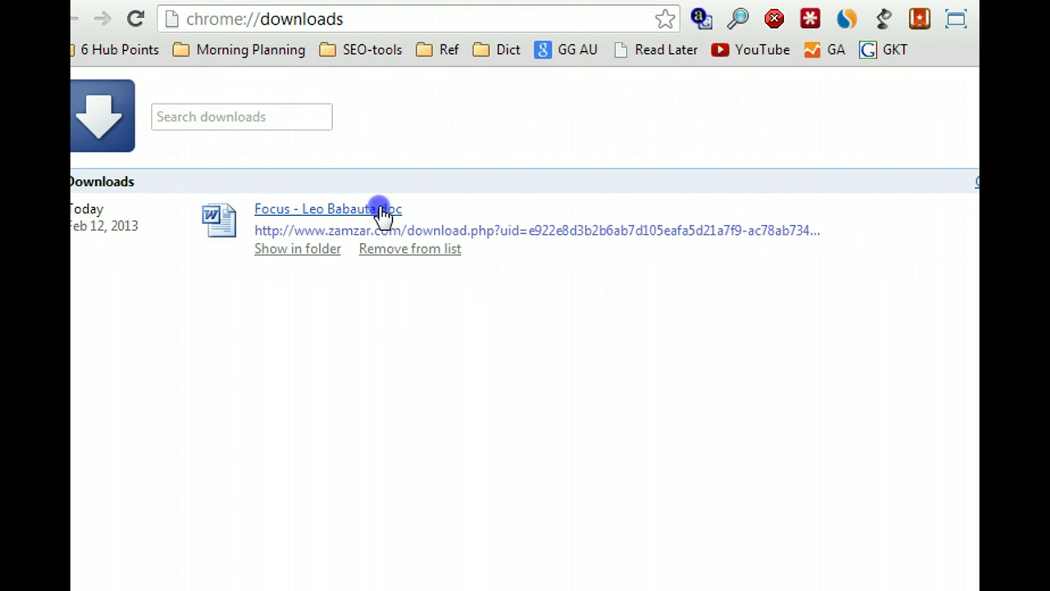
Open Focus - Leo Babauta.doc in Word from Chrome's downloads list.
click(383, 213)
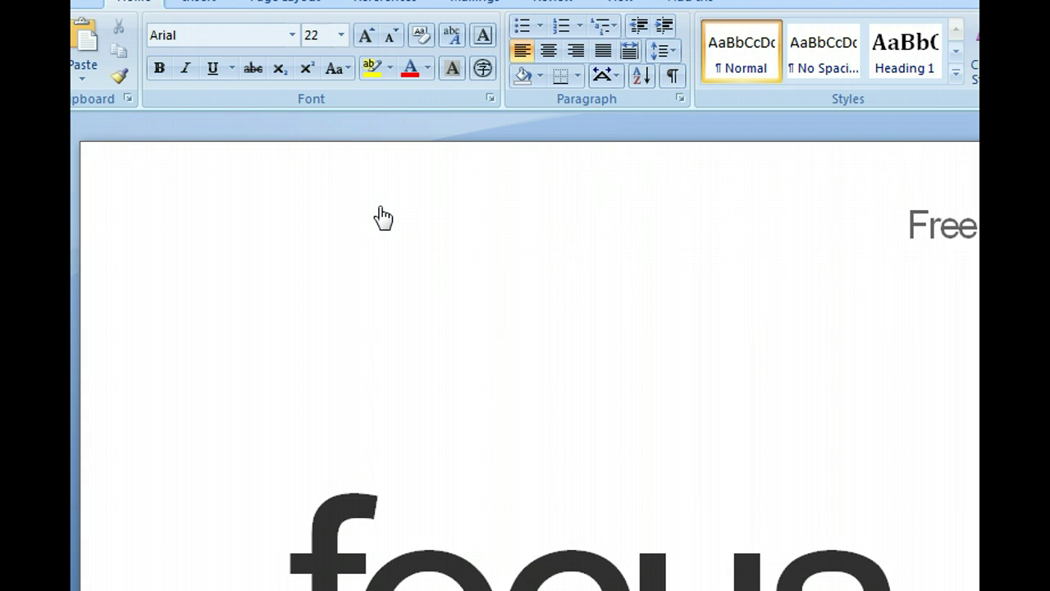
click(761, 328)
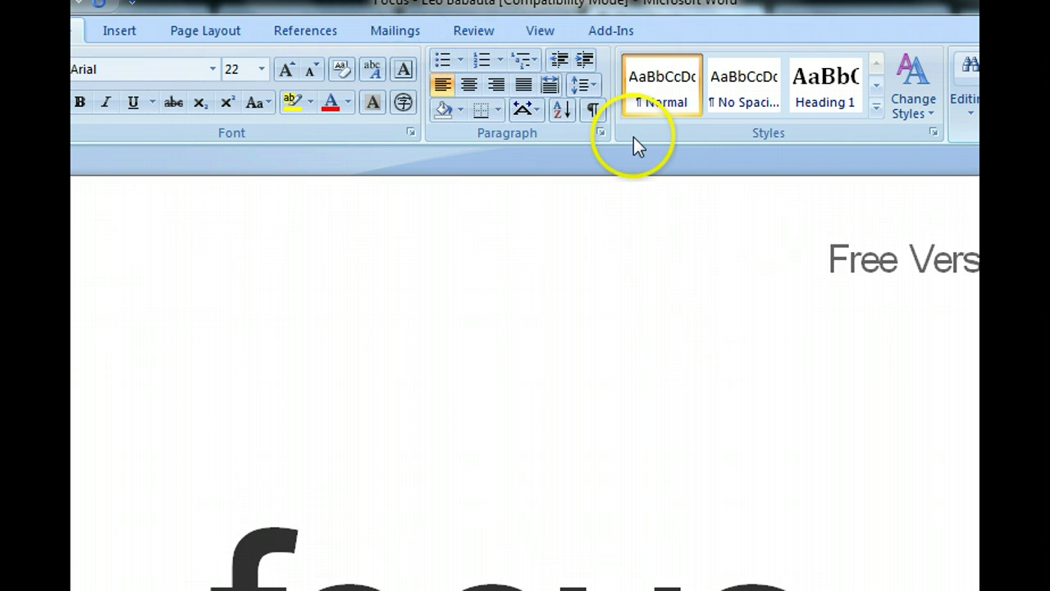
click(661, 288)
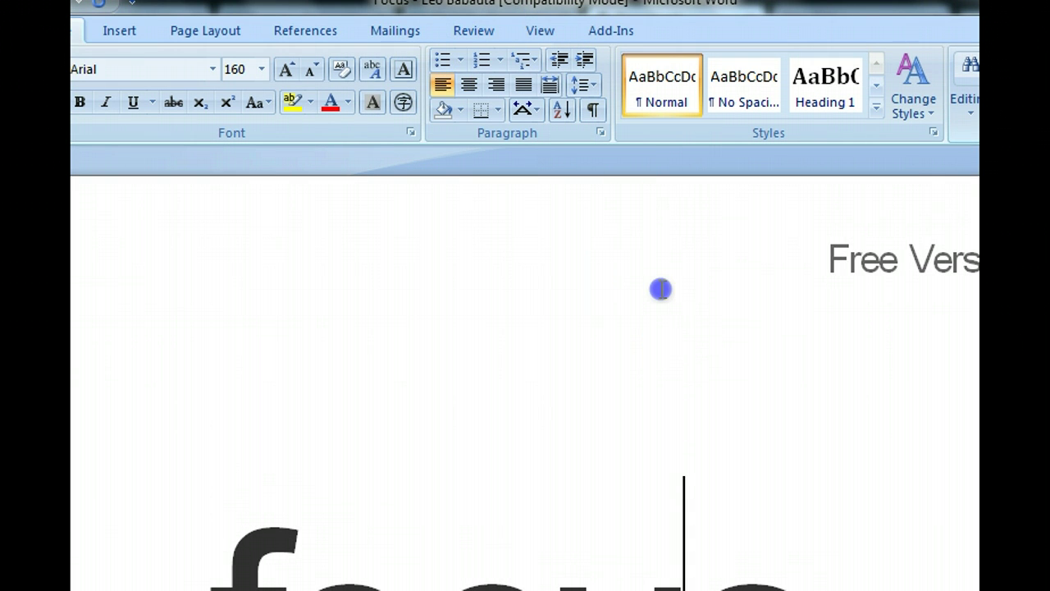
key(Down)
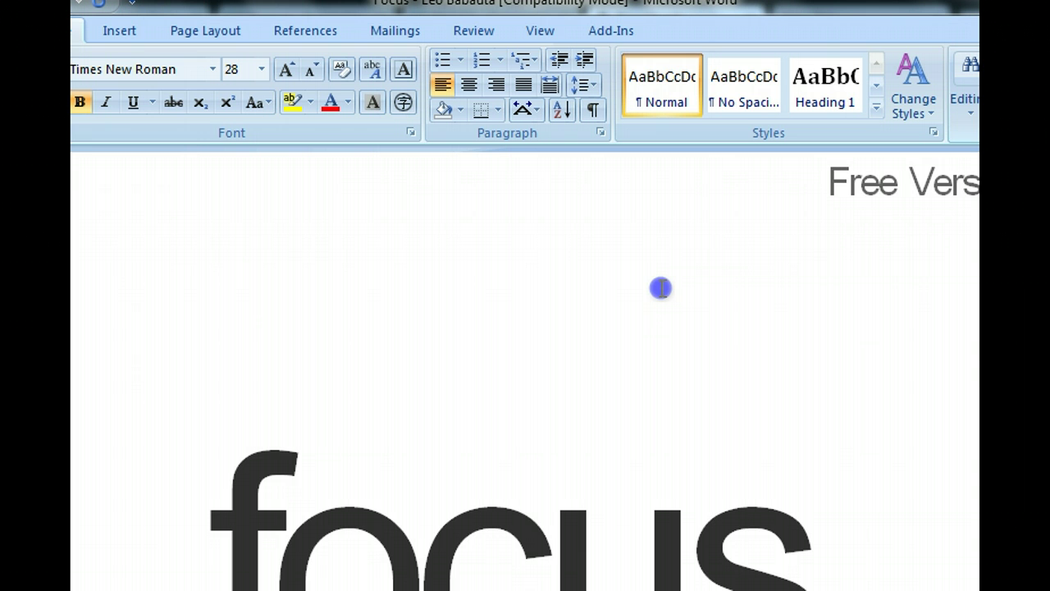
key(Down)
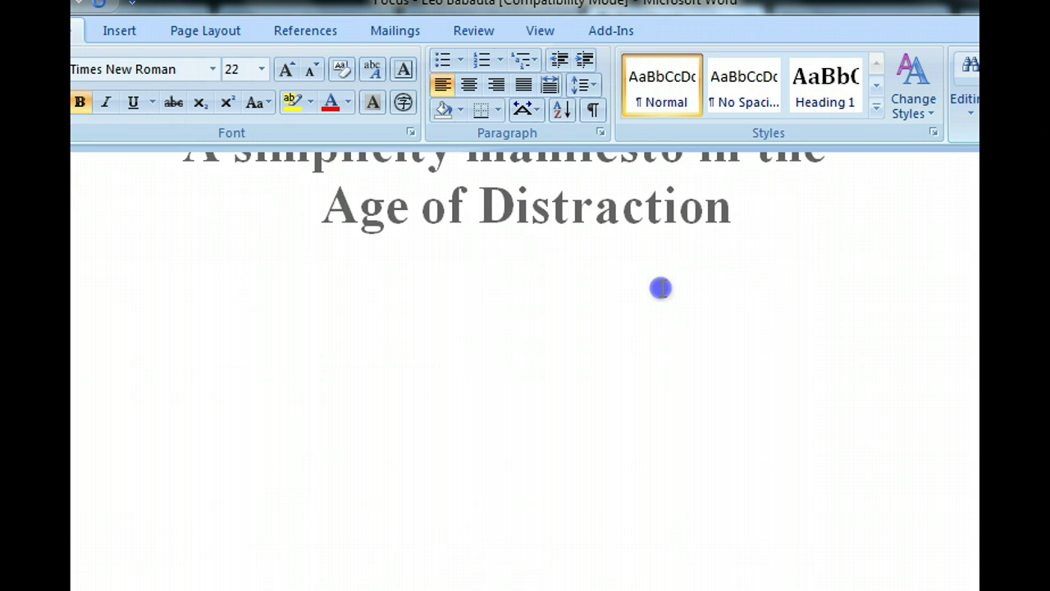
key(Down)
key(Down)
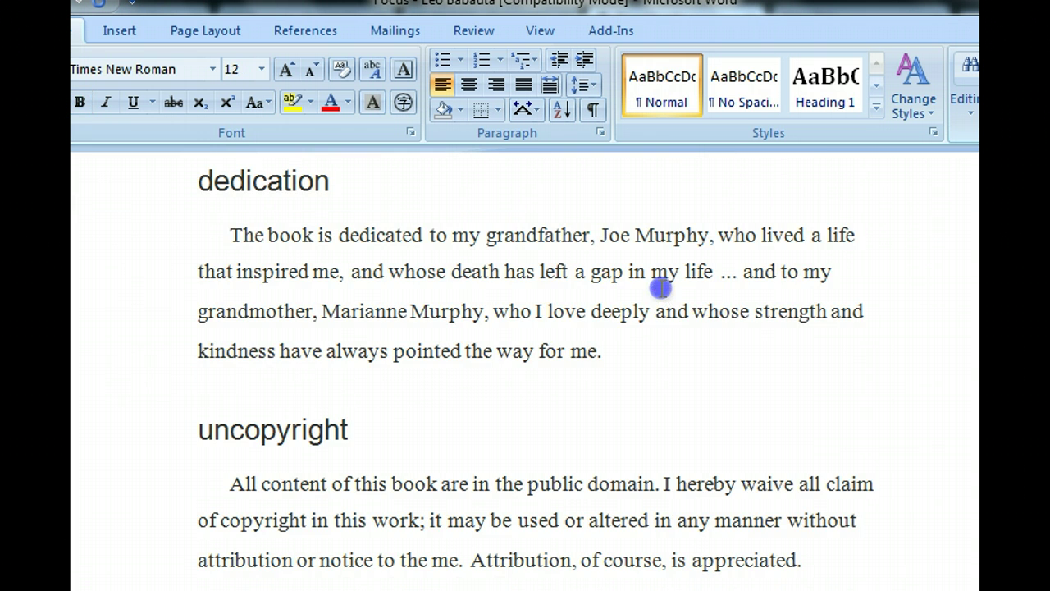
key(Down)
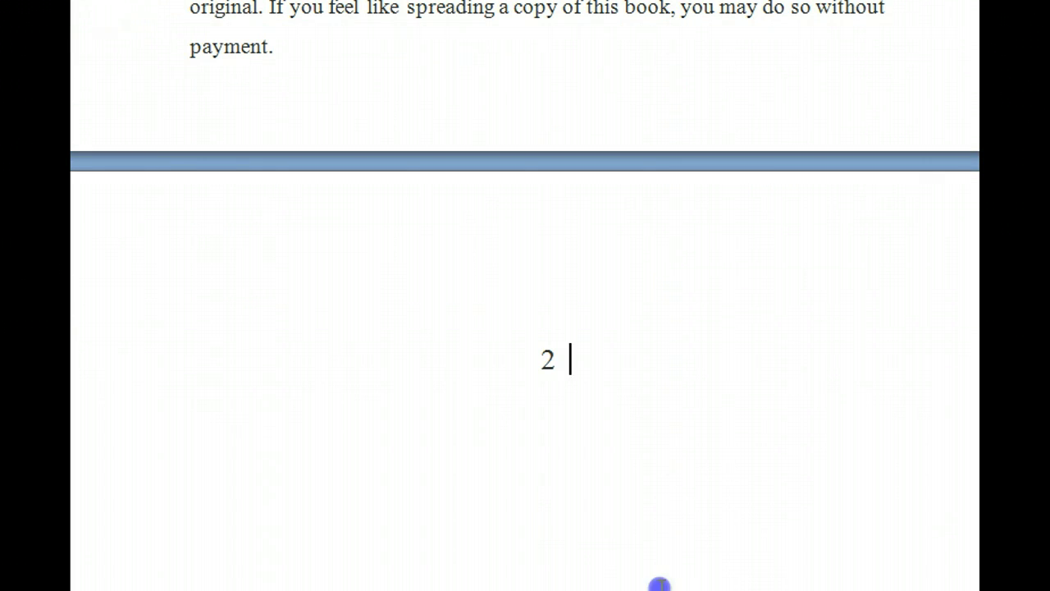
mouse_move(514, 590)
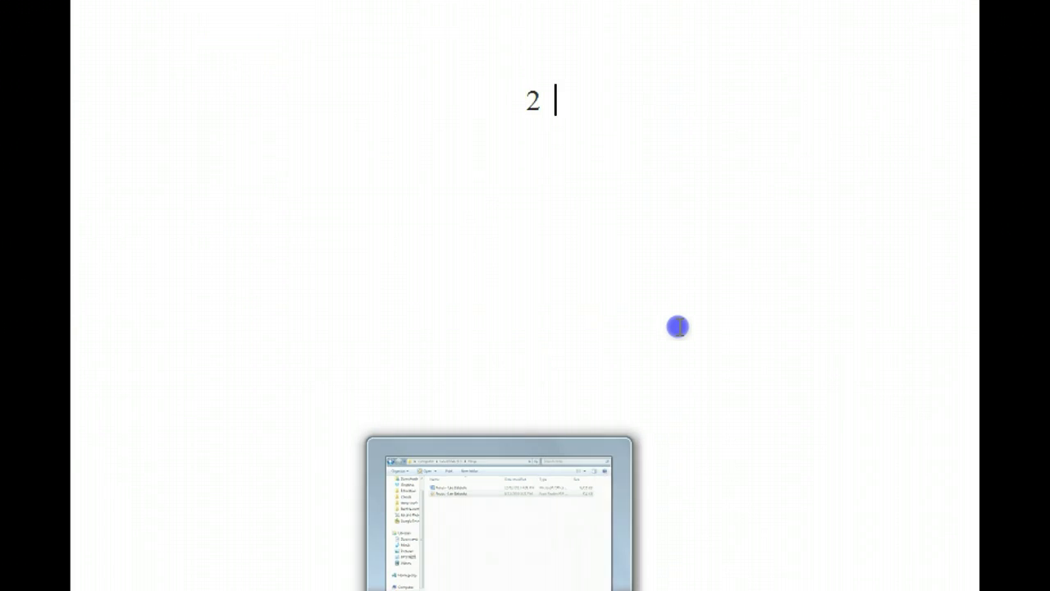
Open the original Focus - Leo Babauta PDF from the temp folder in Foxit Reader.
scroll(677, 335, down, 6)
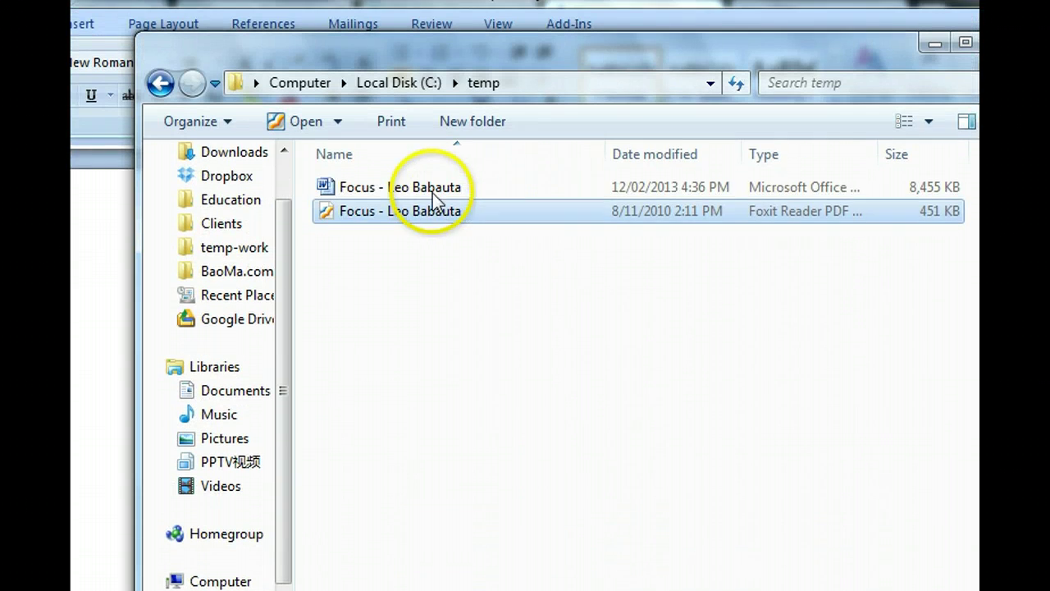
click(435, 195)
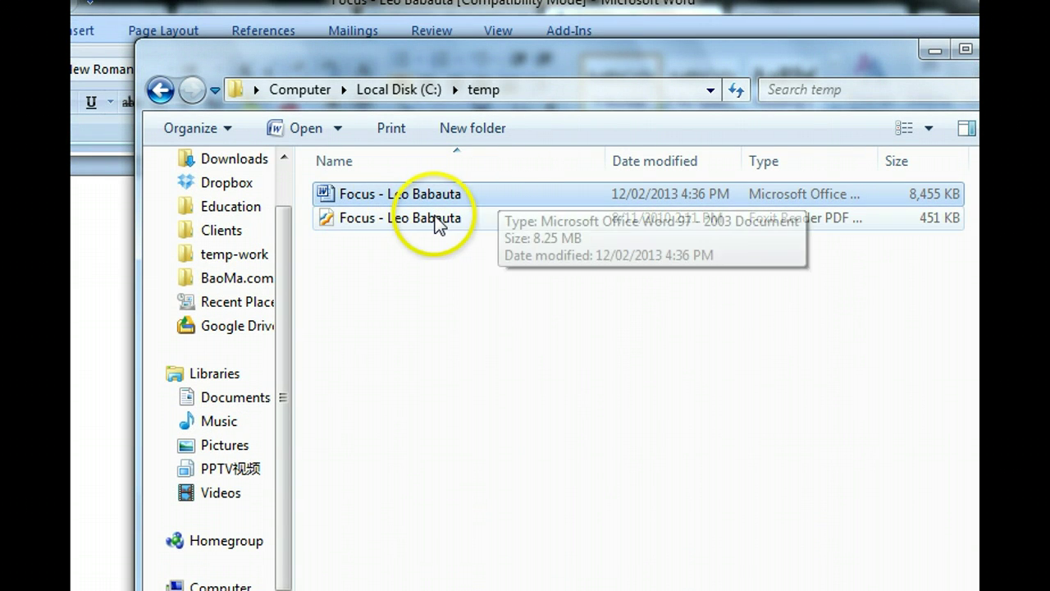
click(432, 217)
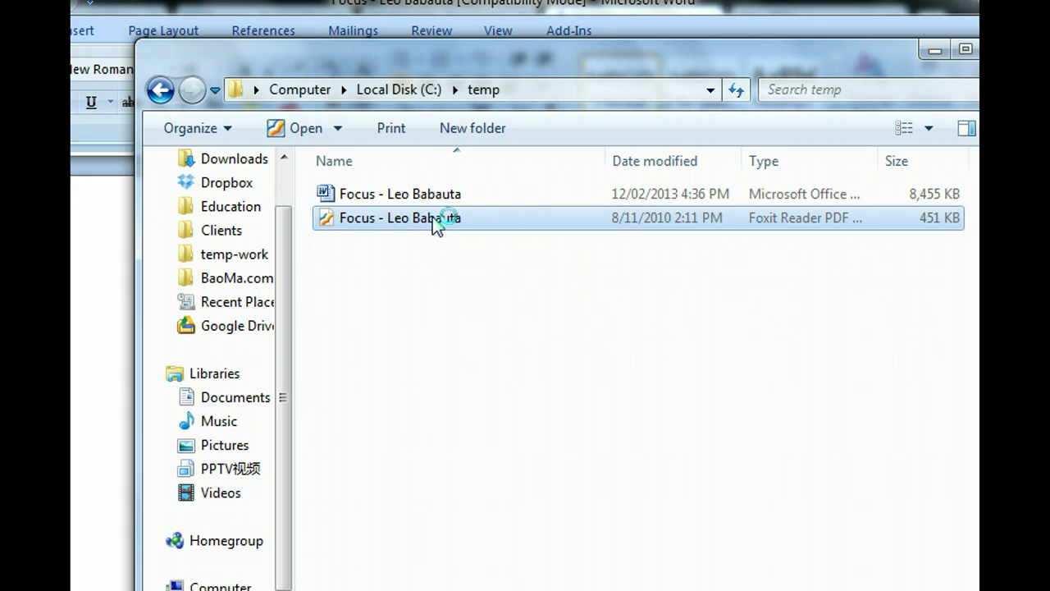
double_click(432, 217)
click(551, 558)
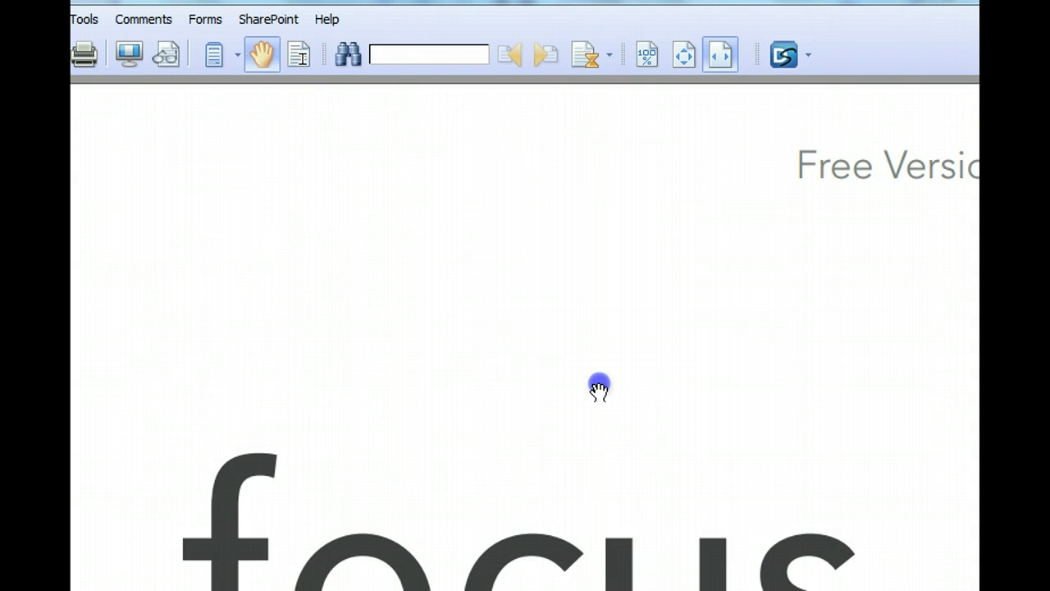
click(599, 388)
scroll(599, 385, down, 15)
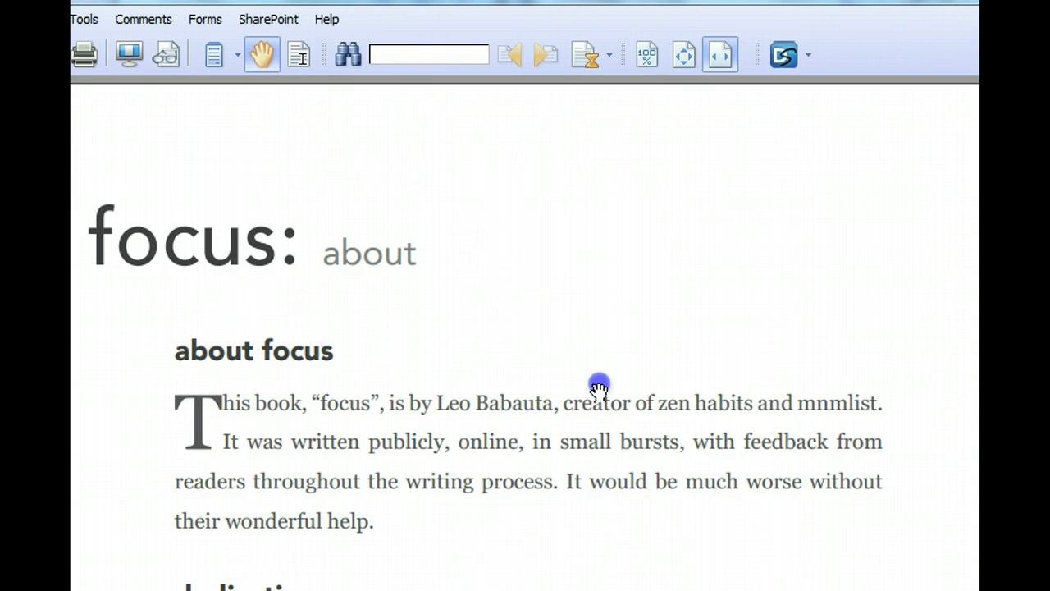
scroll(599, 383, down, 5)
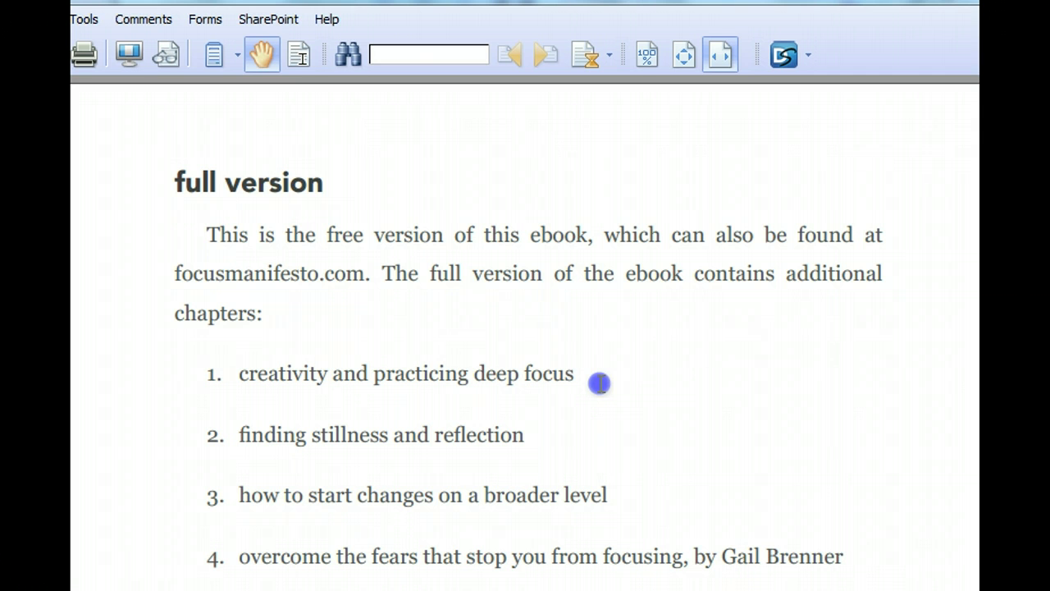